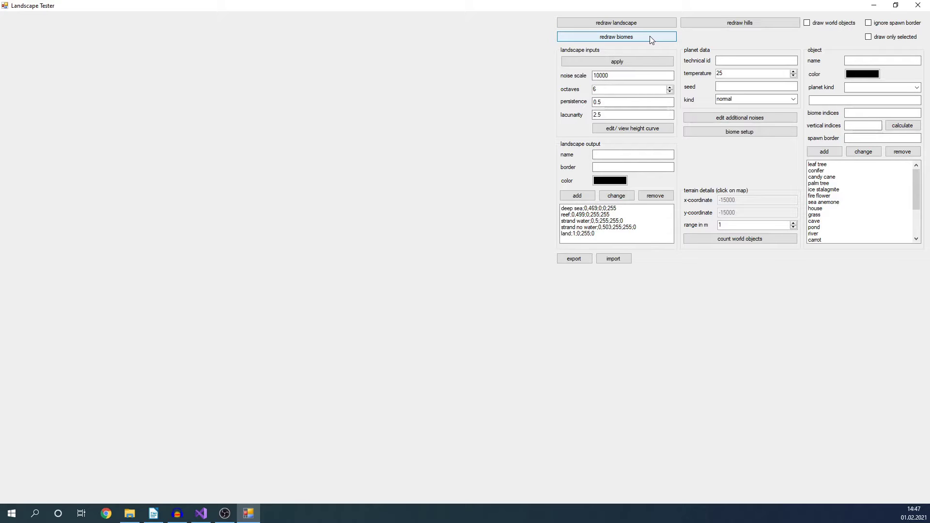
Redraw the planet's biome map using a fresh random seed.
left_click(652, 39)
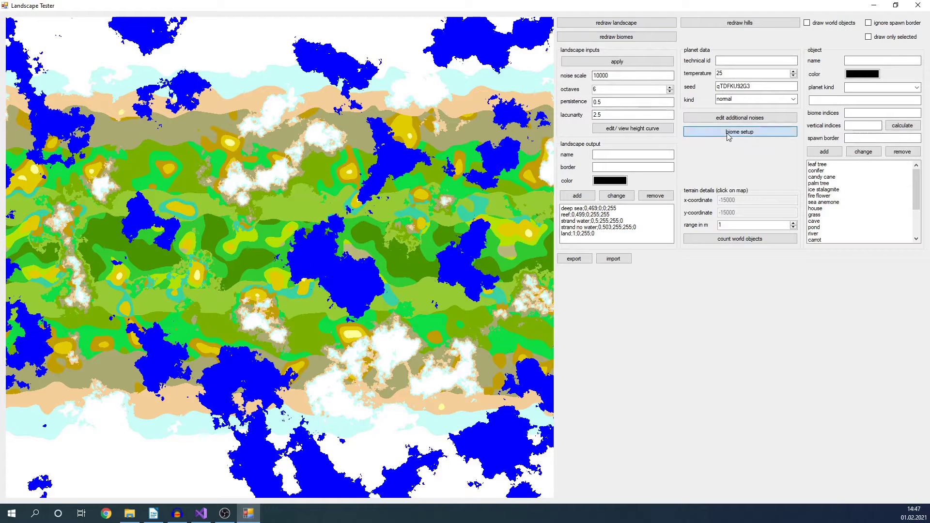
Decode biome index 992 as -15 to -10 degrees across all precipitation levels.
left_click(727, 135)
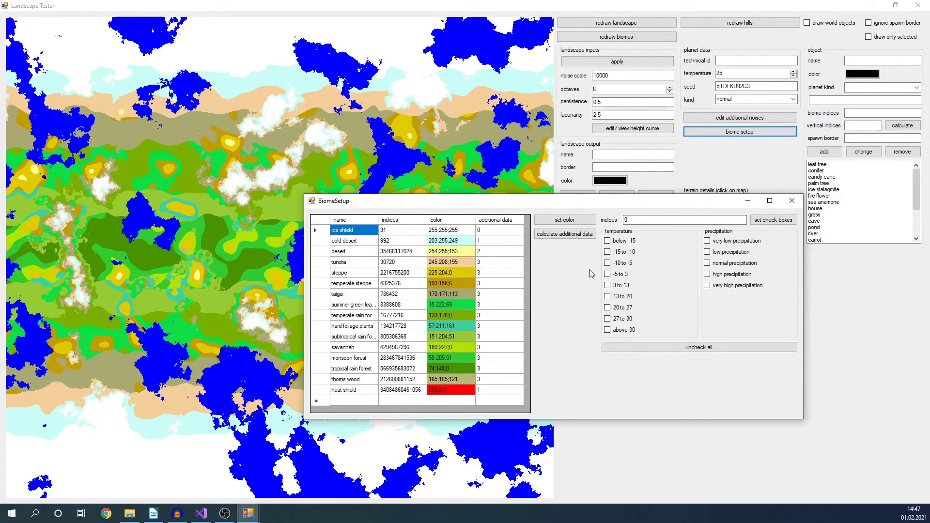
left_click(707, 240)
left_click(707, 252)
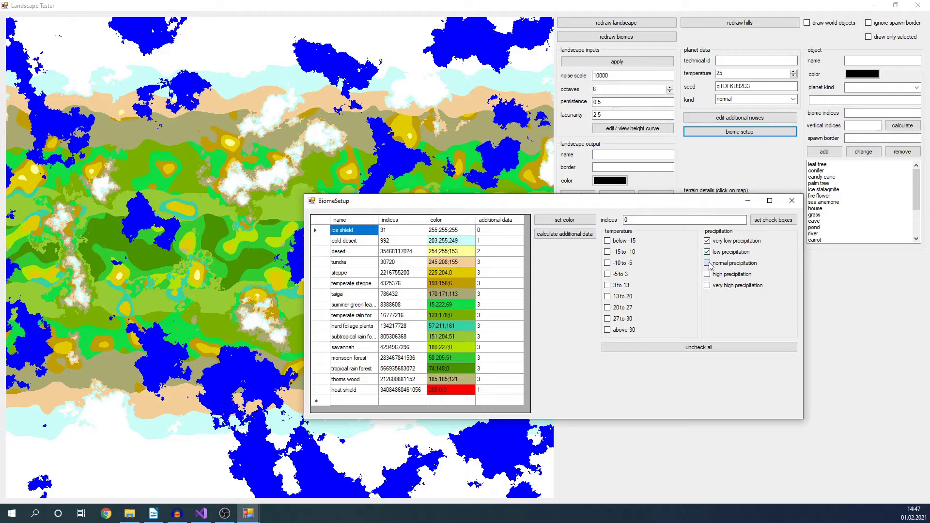
left_click(608, 252)
left_click(608, 274)
left_click_drag(646, 220, 610, 226)
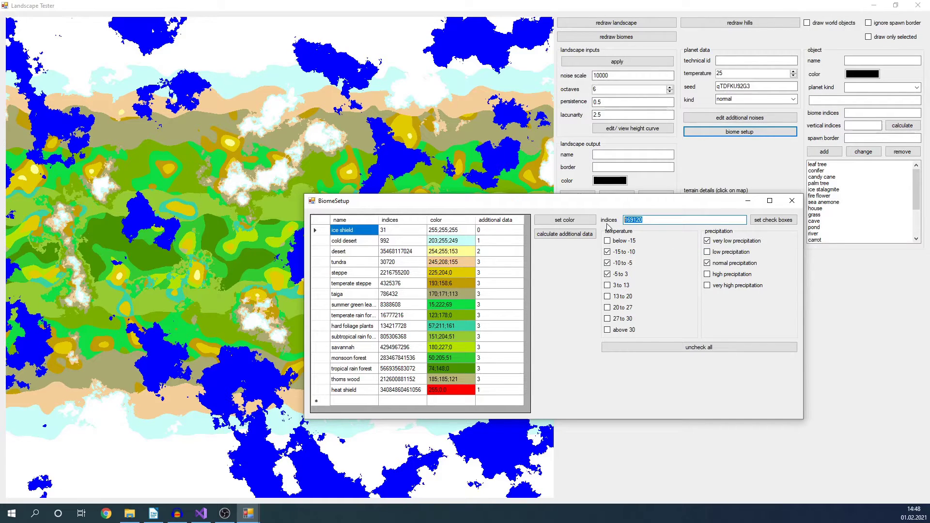
type("992")
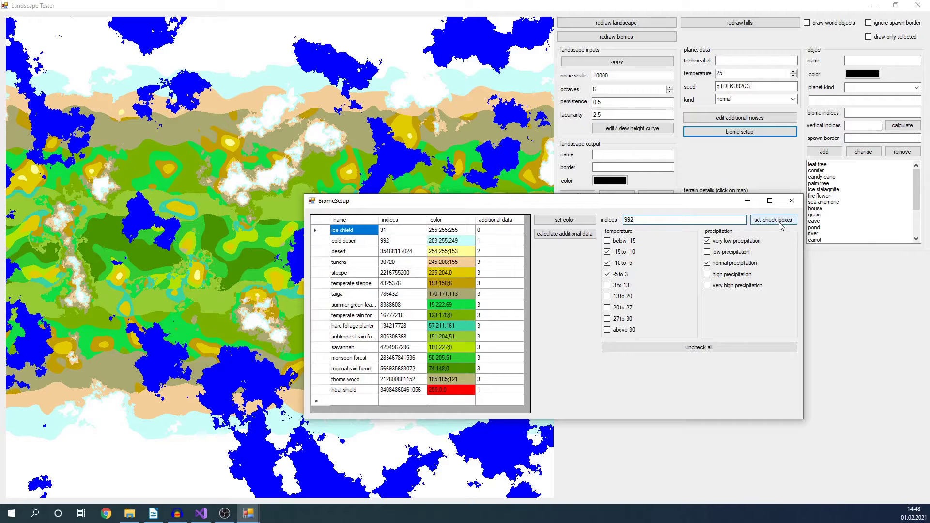
left_click(779, 223)
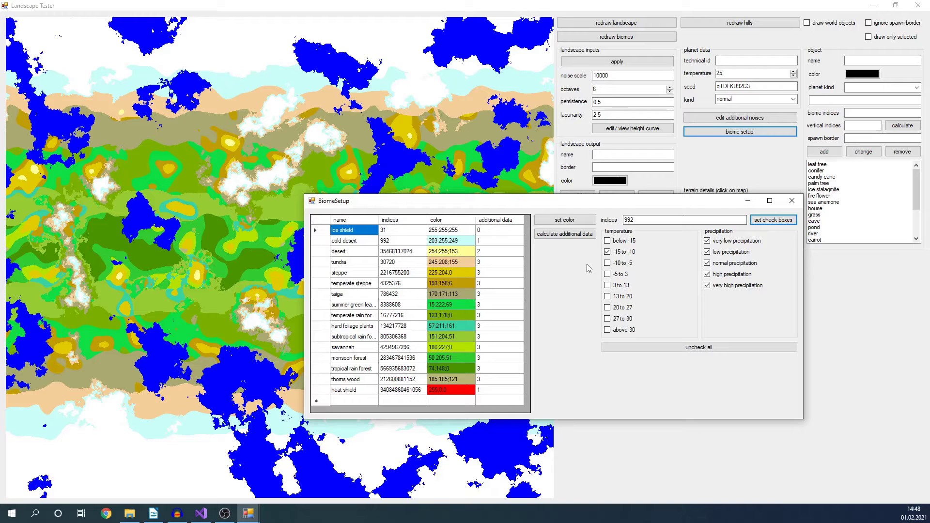
Load the stored bit names and enable additional data bits 1, 3, 4 and 5.
left_click(565, 235)
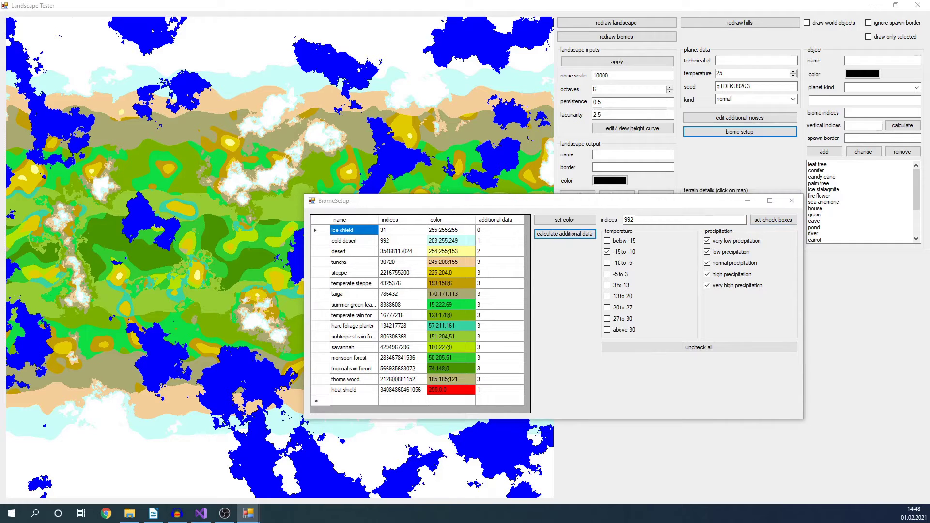
left_click_drag(191, 177, 557, 245)
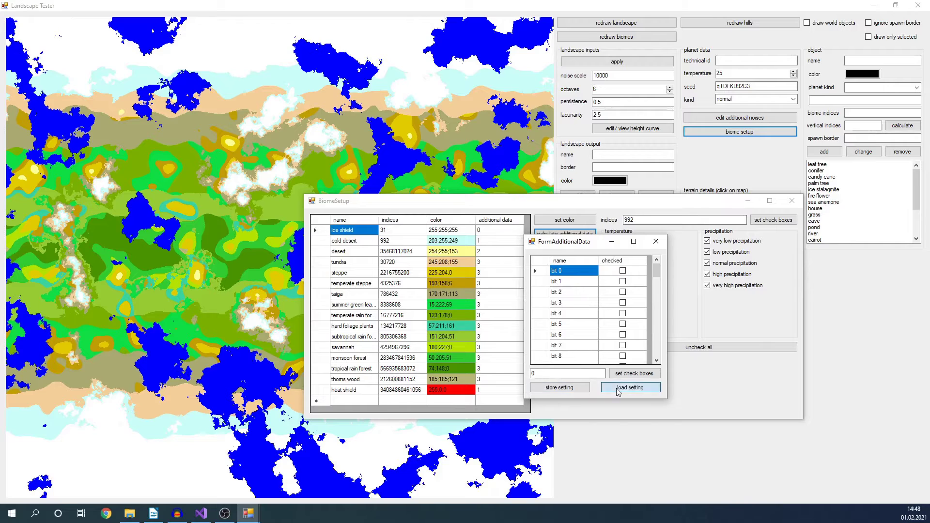
left_click(622, 387)
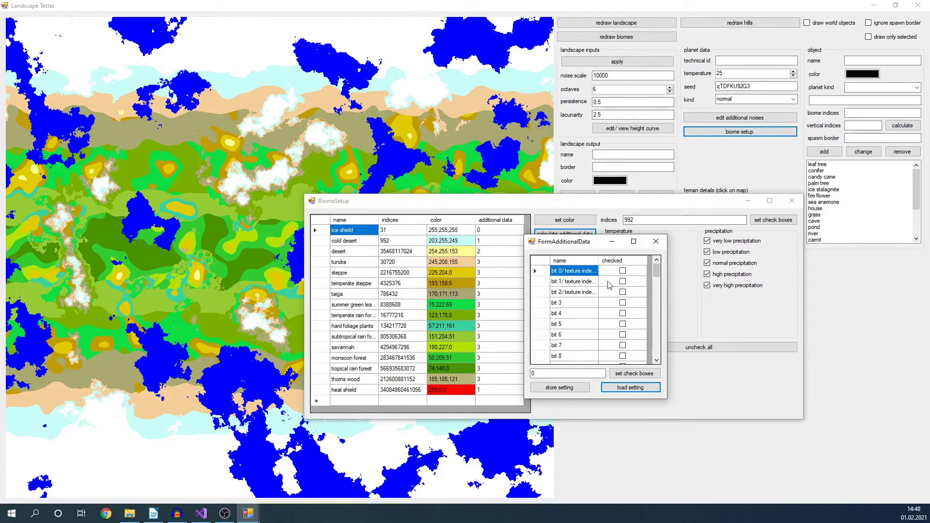
left_click_drag(598, 261, 606, 261)
left_click(629, 281)
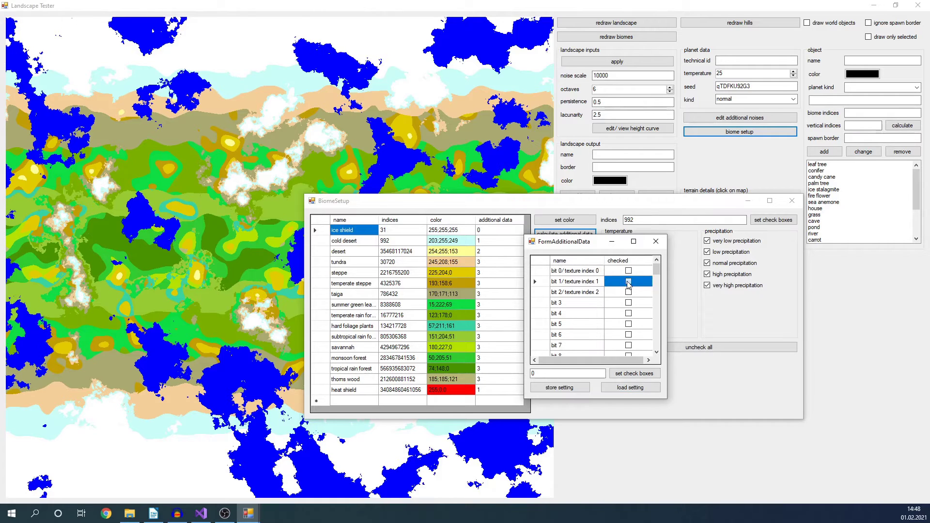
left_click(629, 314)
left_click(629, 303)
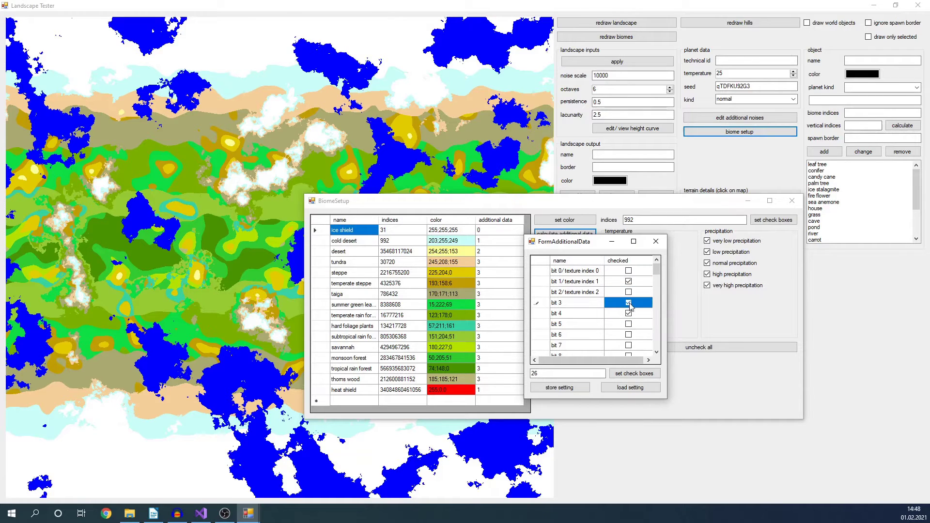
left_click(630, 327)
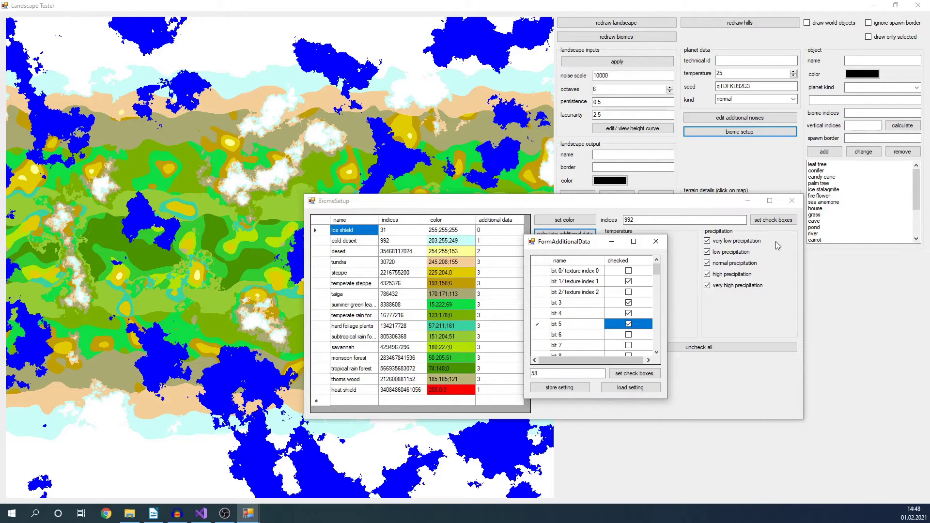
Redraw the biome map showing only conifer spawn areas, ignoring the spawn border.
left_click(902, 125)
left_click(807, 23)
left_click(868, 23)
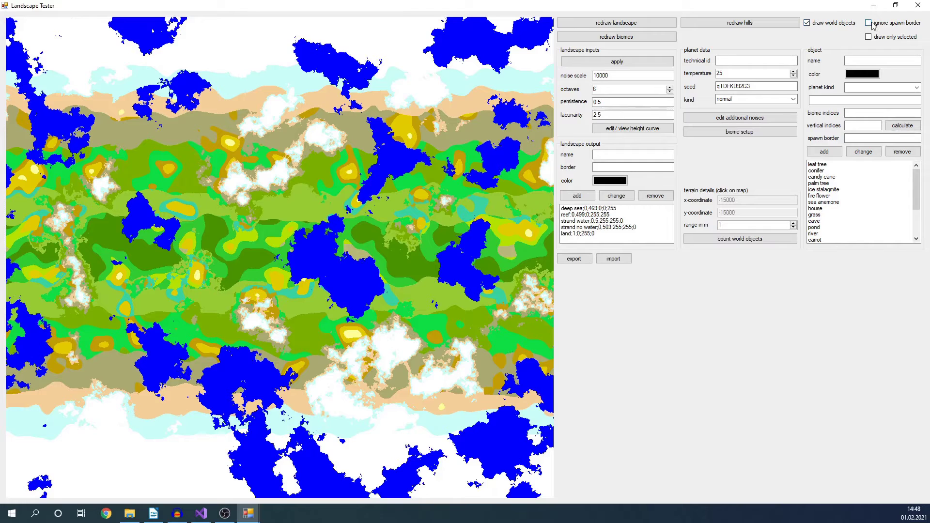
left_click(826, 170)
left_click(607, 36)
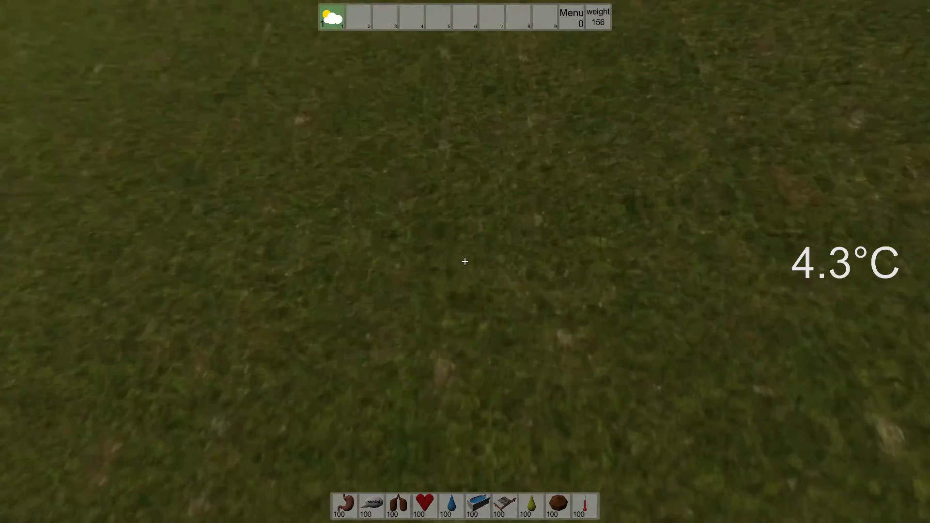
Check the surface weather and temperature readout, then switch to the planet's space view.
left_click(465, 262)
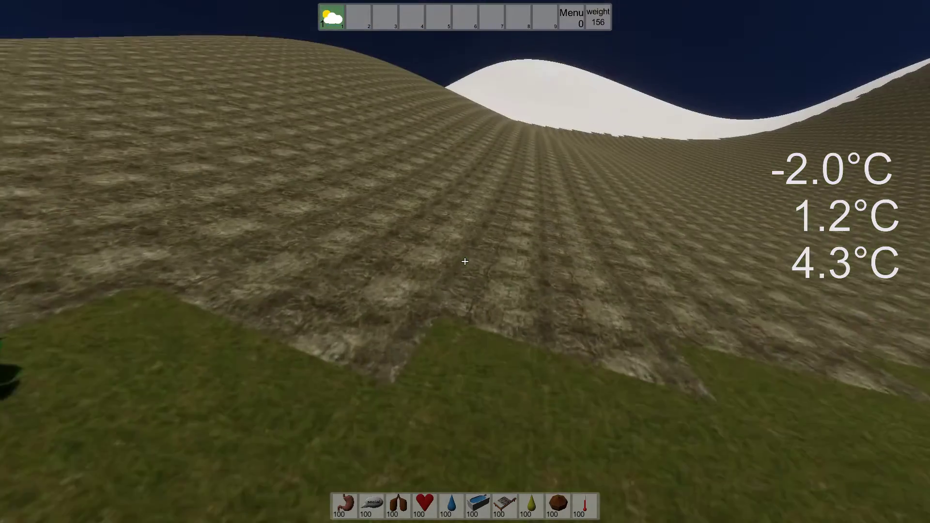
key("3")
key("m")
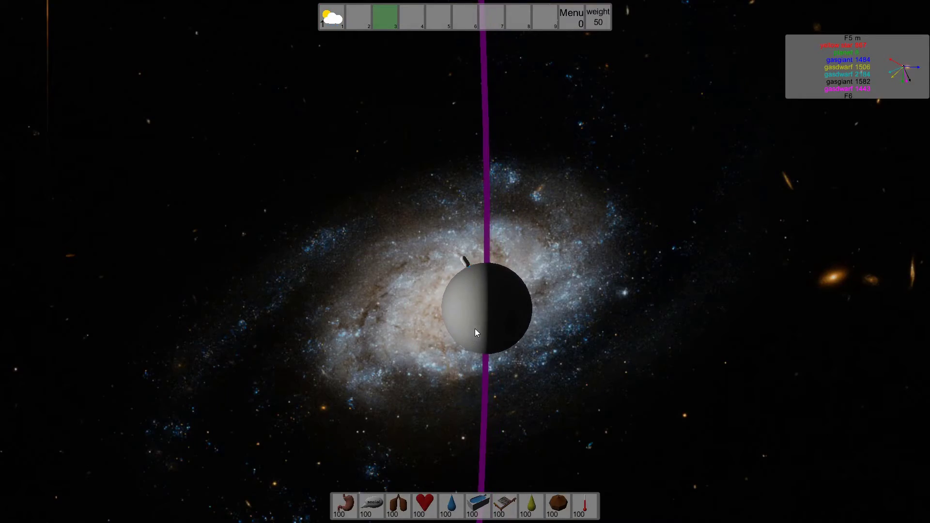
Open the small grey planet's landing map with its biome colour legend.
left_click(476, 330)
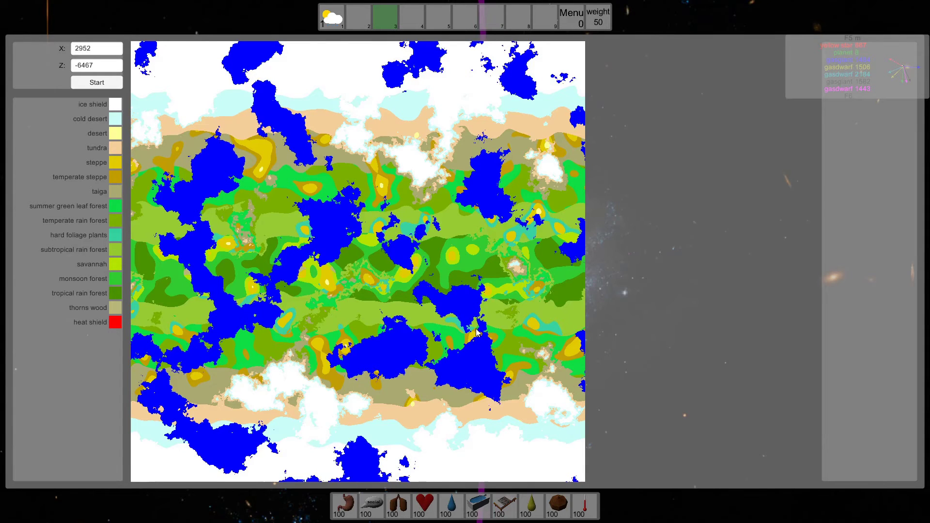